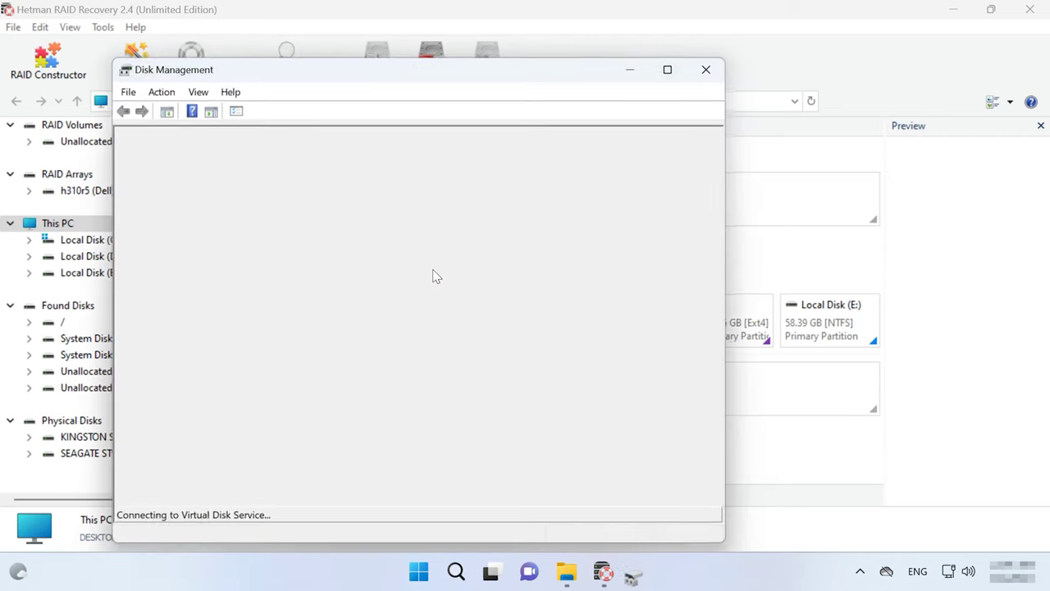
Cancel the initialization of Disk 1 in Disk Management, review the disk layout, and switch back to Hetman RAID Recovery.
click(670, 71)
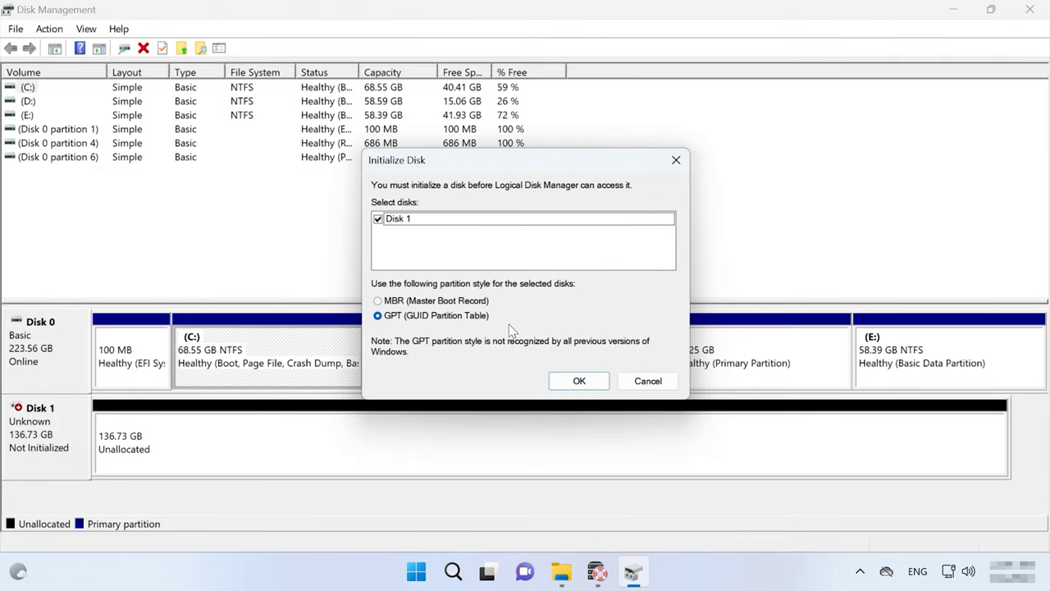
click(661, 385)
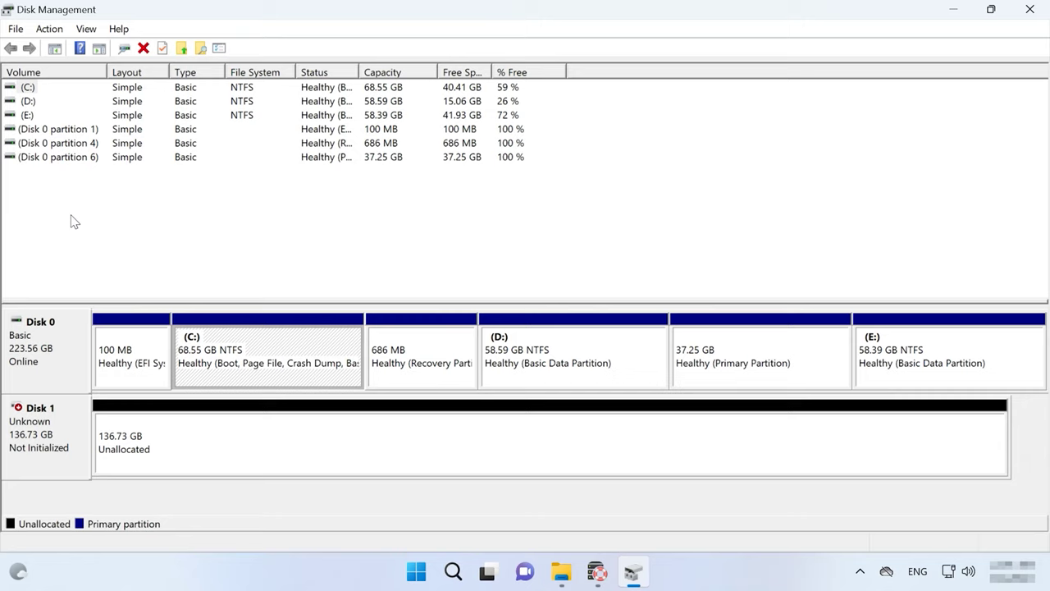
click(597, 572)
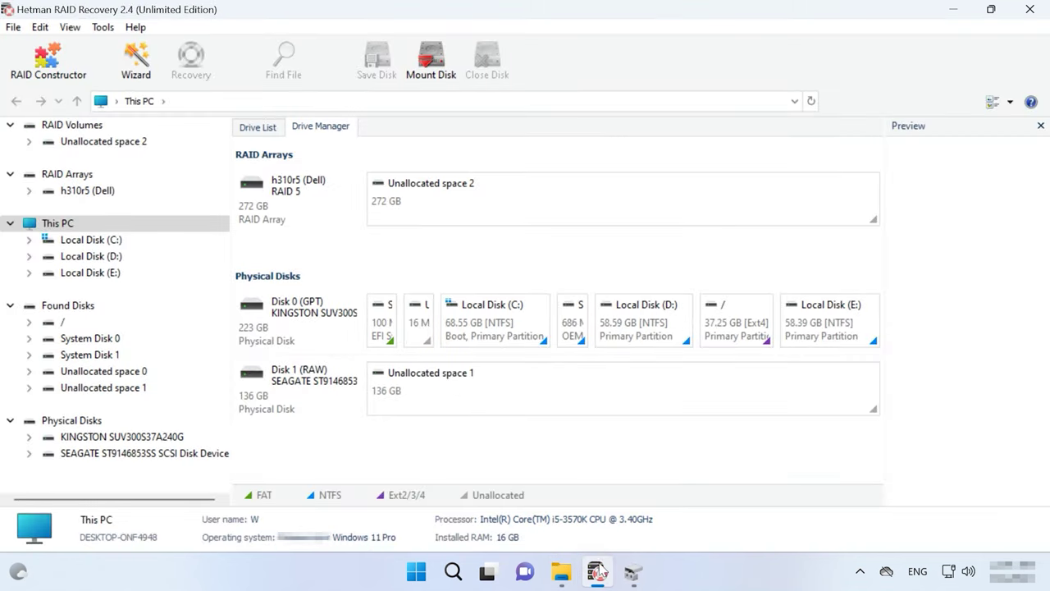
click(324, 404)
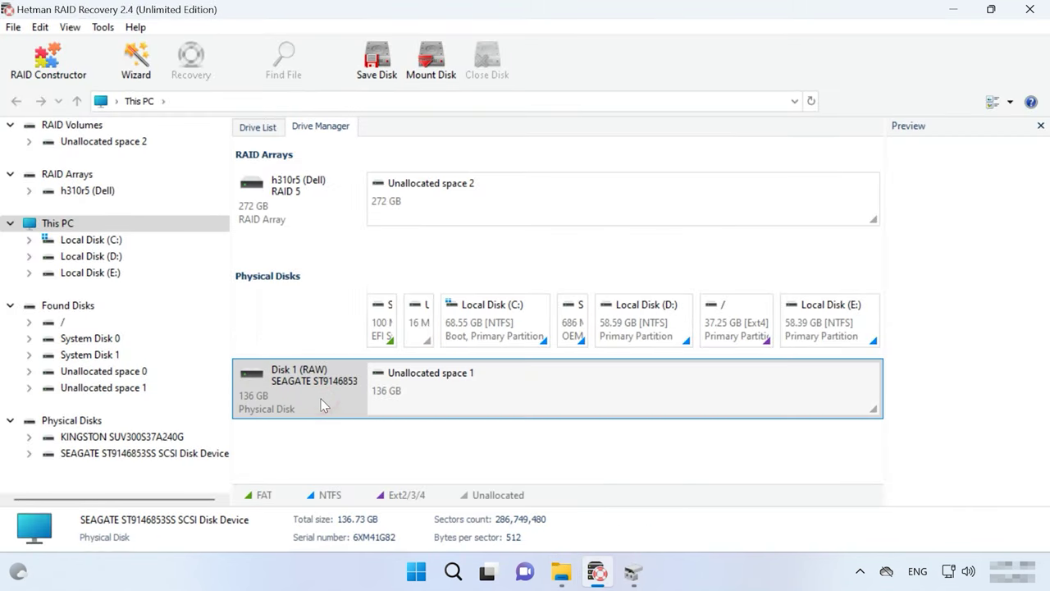
click(102, 30)
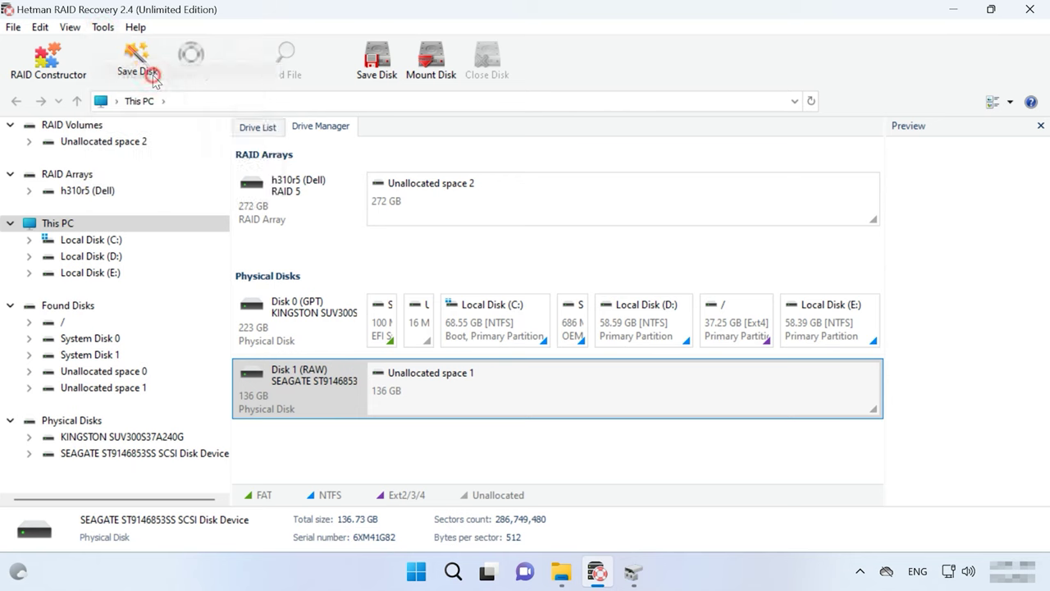
click(152, 74)
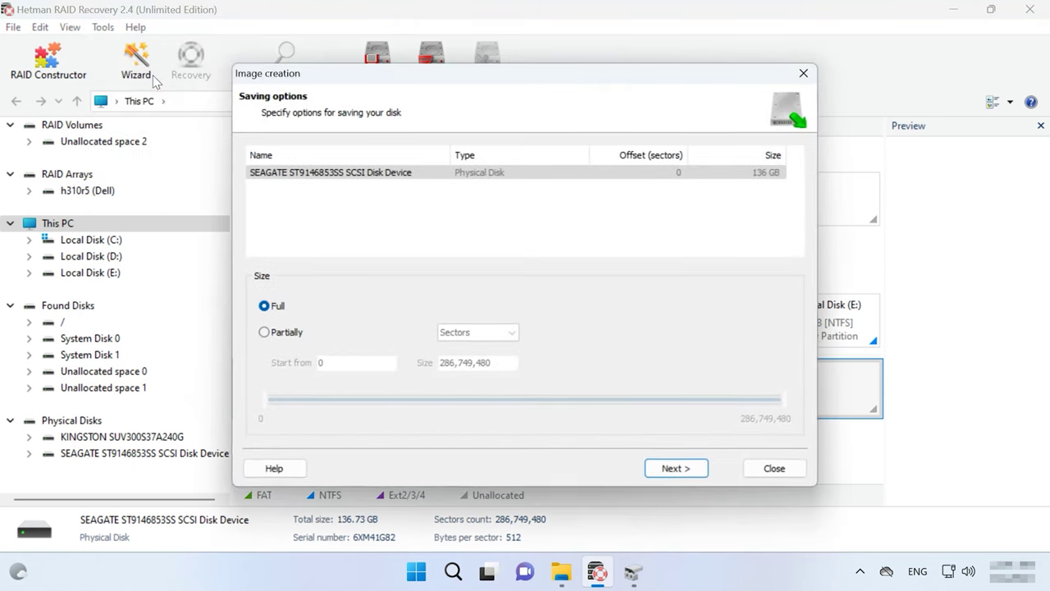
click(804, 73)
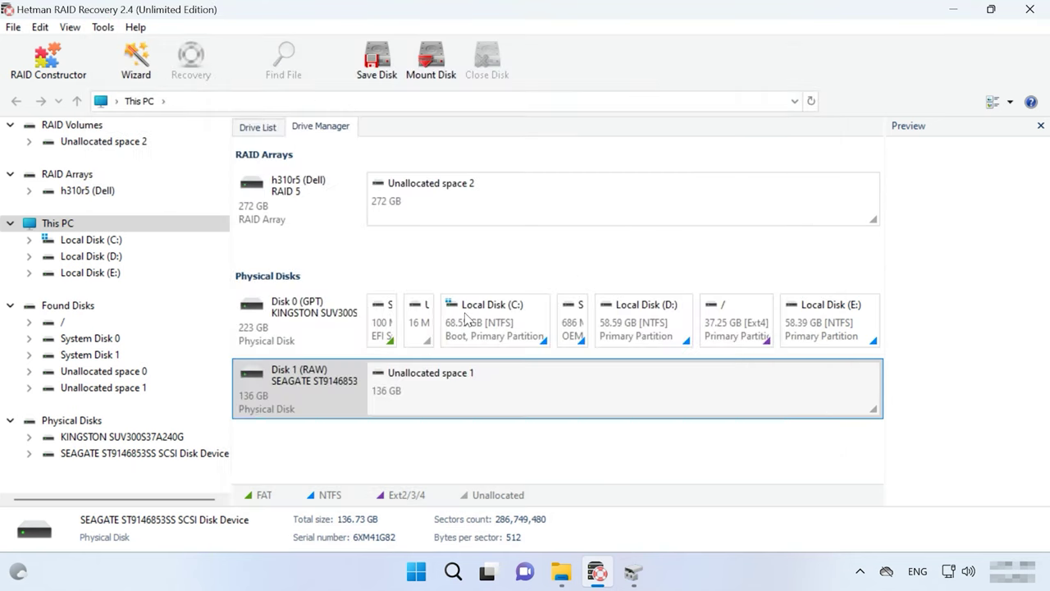
Save a full image of physical Disk 1 to hard disk as SEAGATE ST9146853SS SCSI Disk Device.dsk in the PercH310+HBA folder.
right_click(329, 394)
click(398, 268)
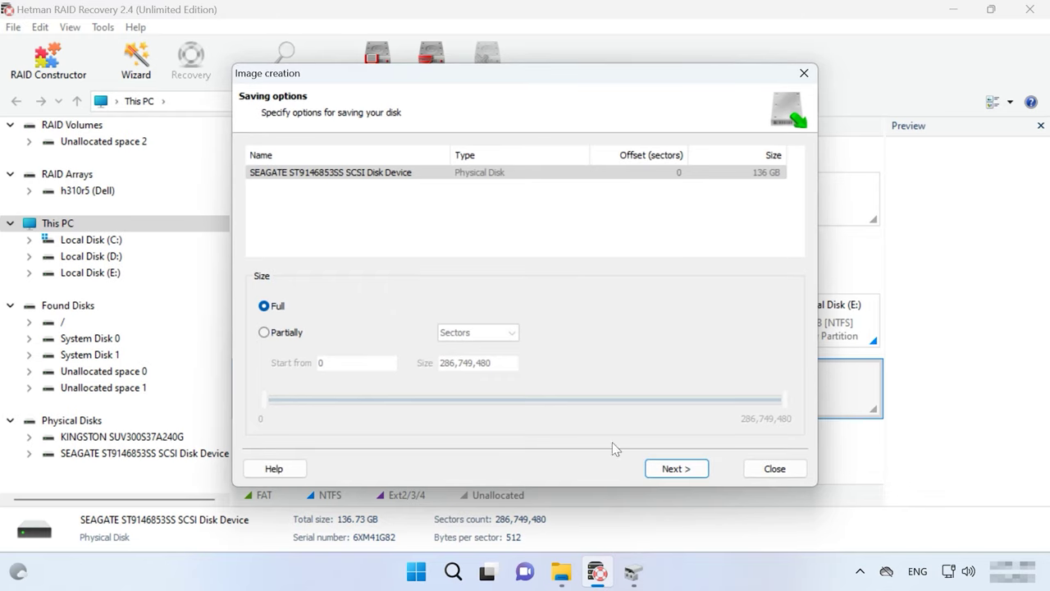
click(666, 468)
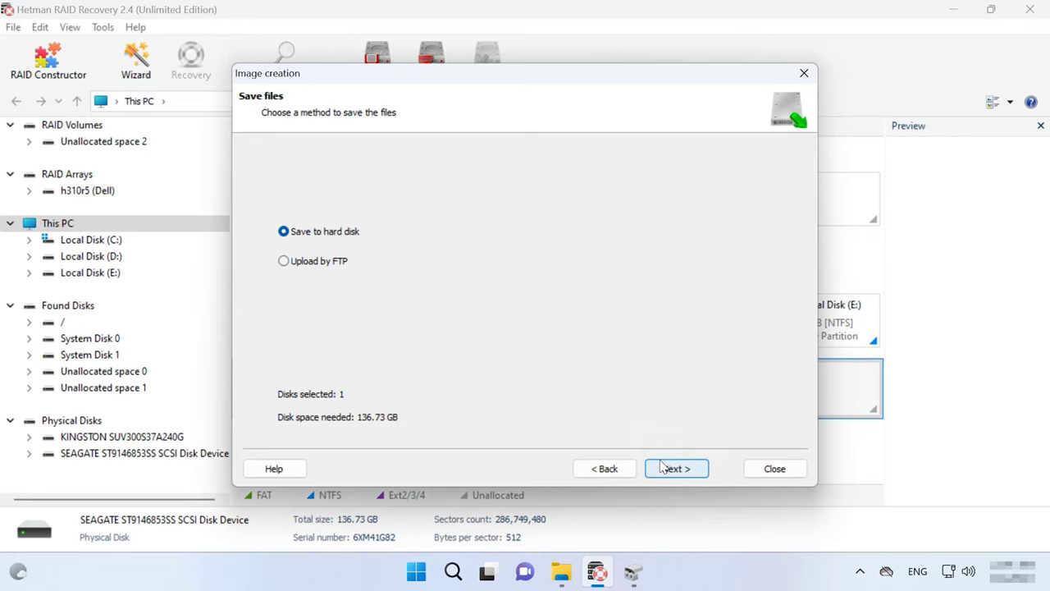
click(668, 468)
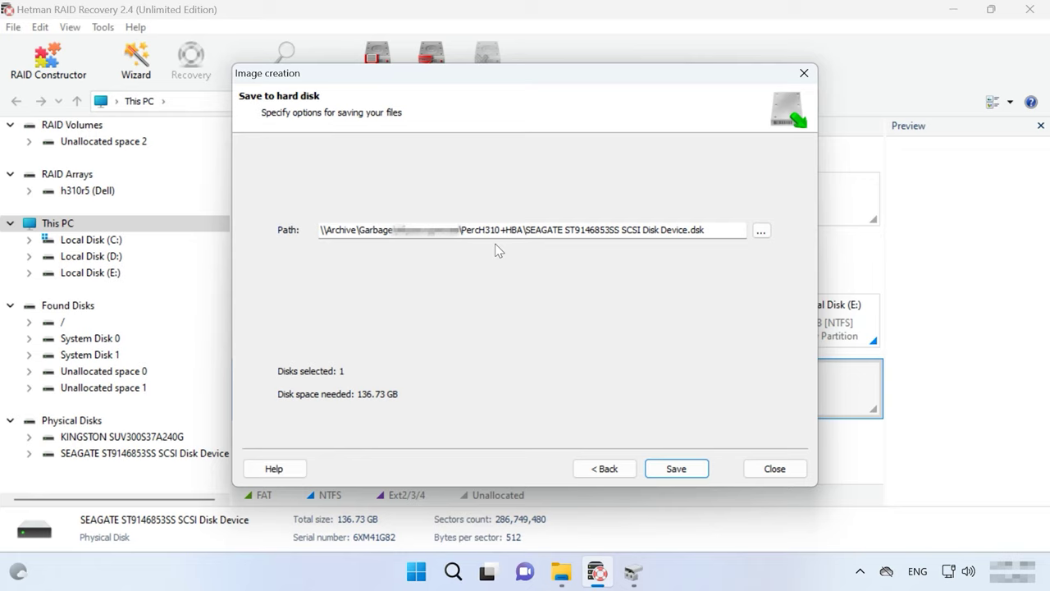
click(683, 467)
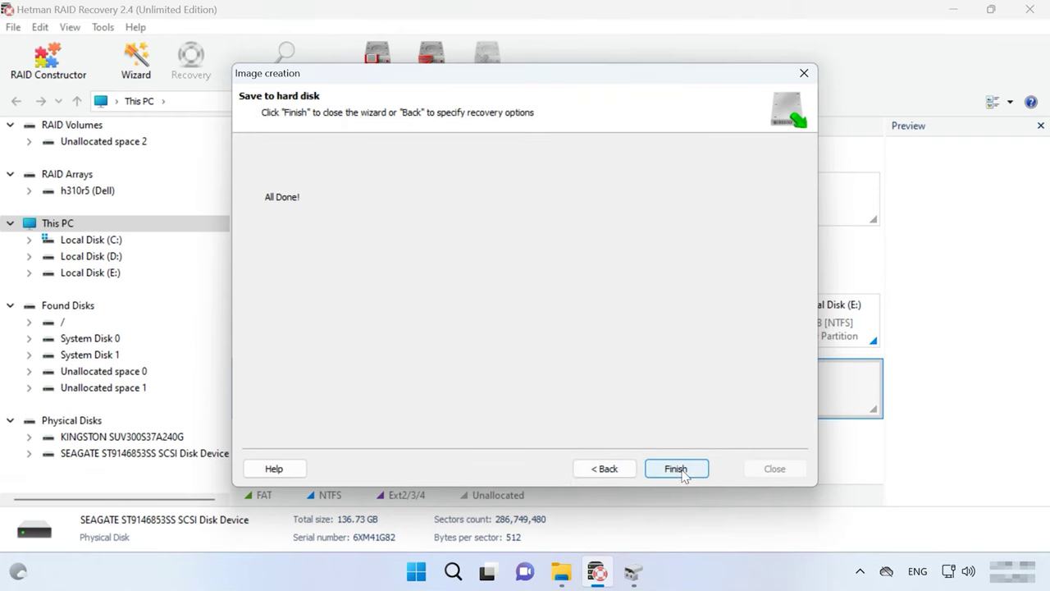
click(680, 470)
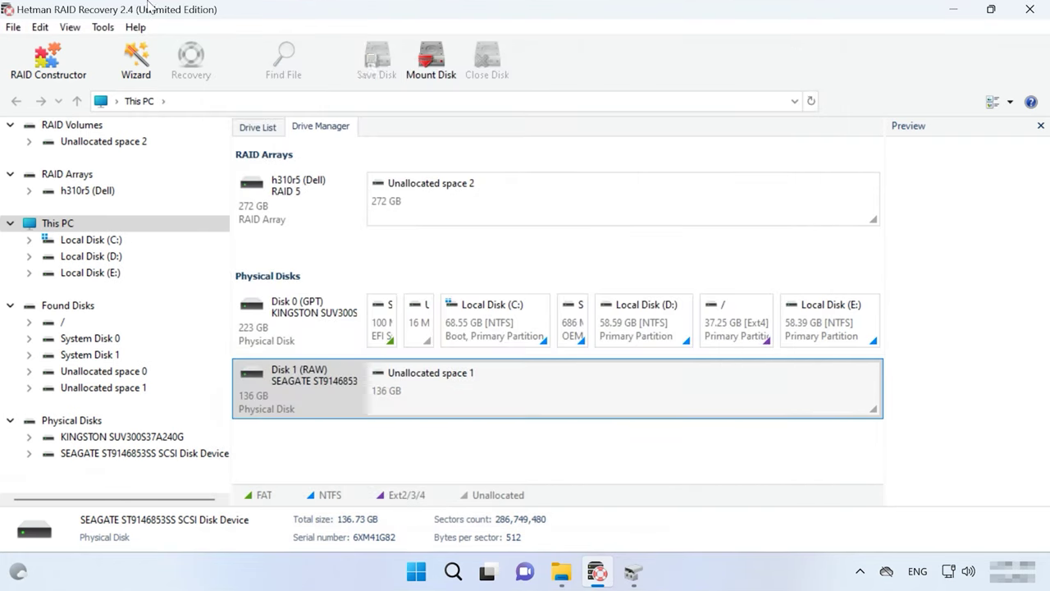
Mount the three SEAGATE ST9146853SS SCSI Disk Device images (0, 1 and 2) from the PercH310+HBA folder as RAW disk images.
click(103, 29)
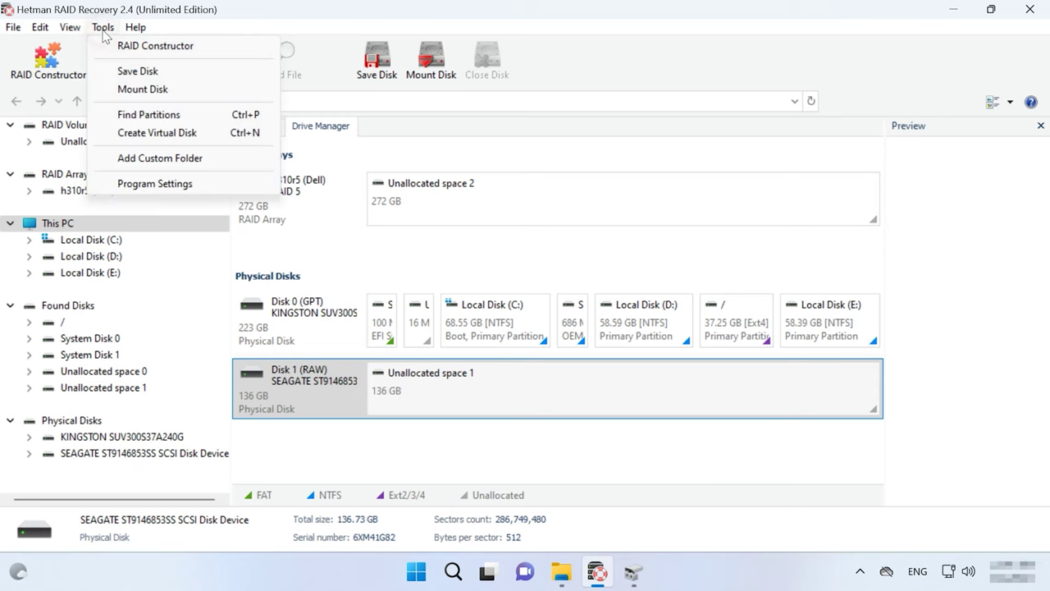
click(164, 91)
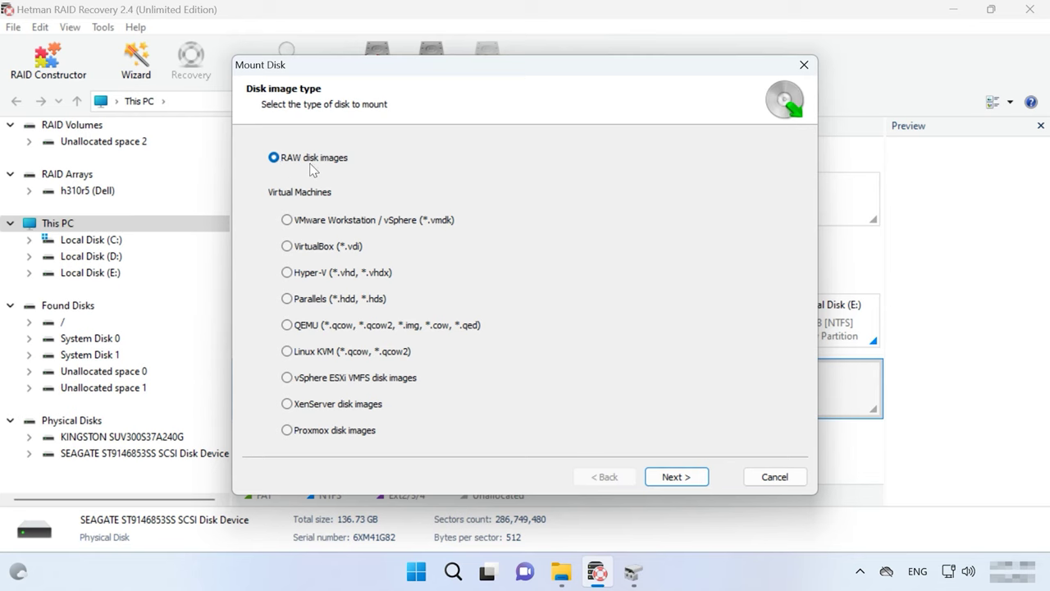
click(697, 482)
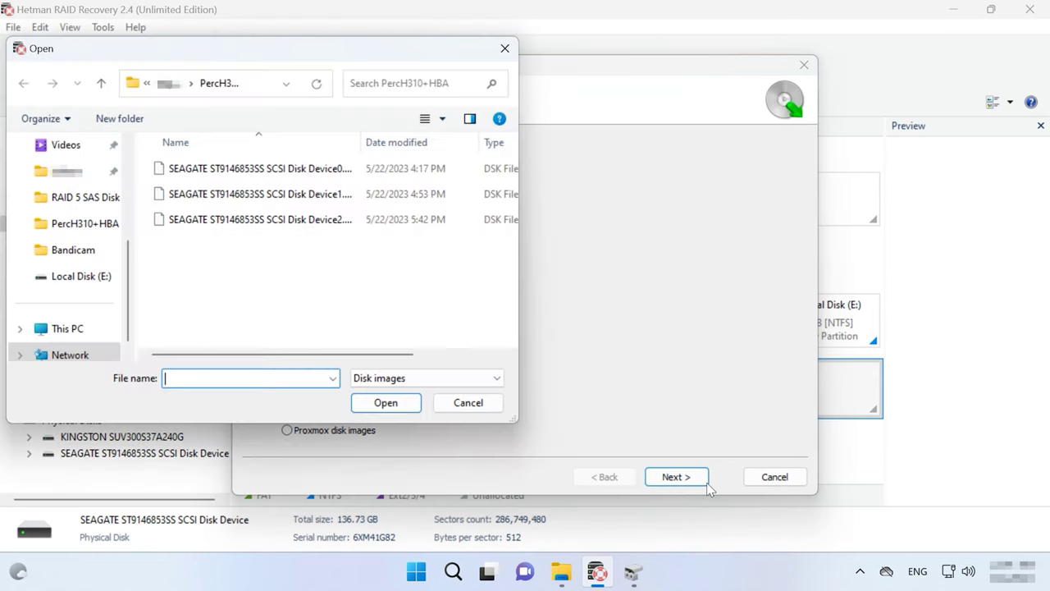
click(230, 180)
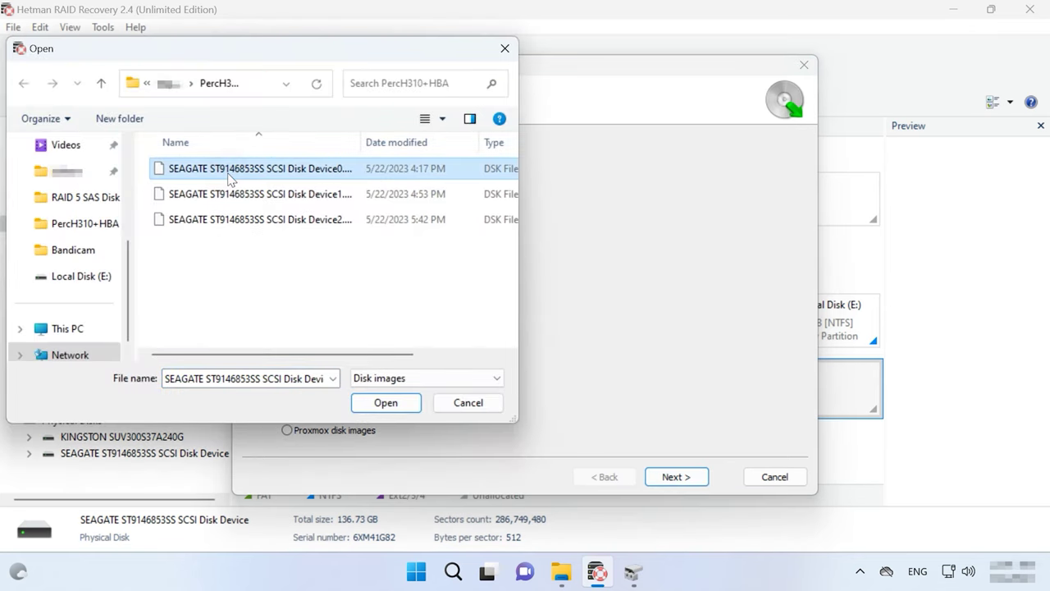
shift+click(225, 219)
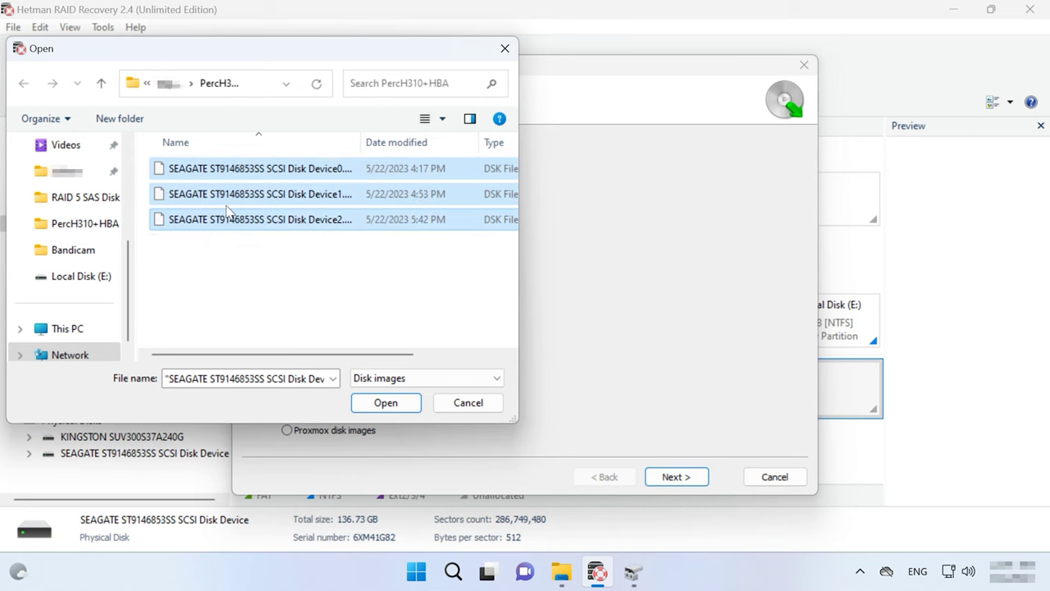
click(387, 403)
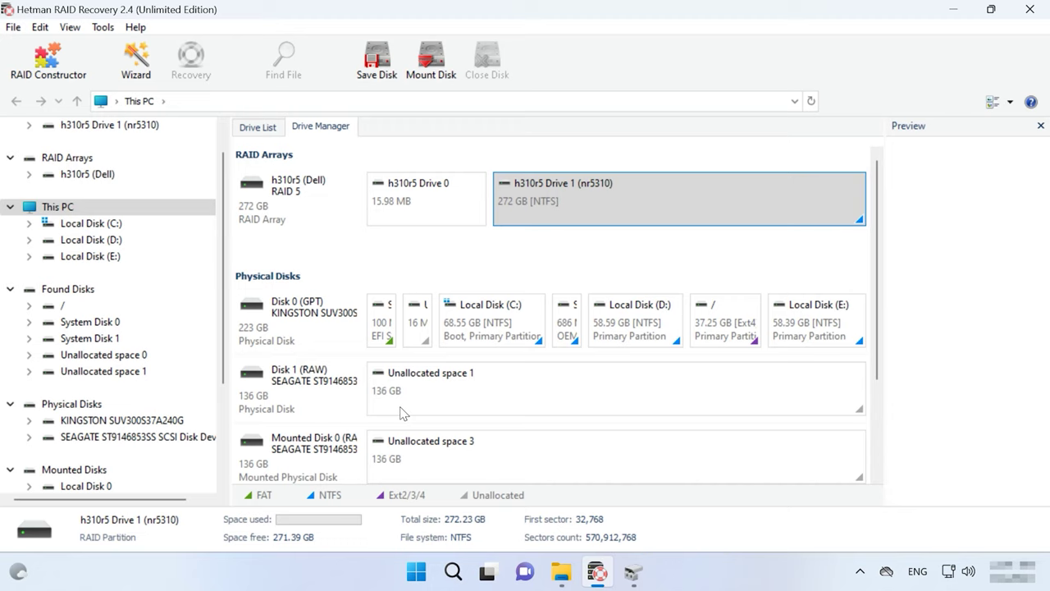
Check the properties of the h310r5 RAID 5 array and run a Fast scan on its h310r5 Drive 1 (nr5310) partition.
click(297, 205)
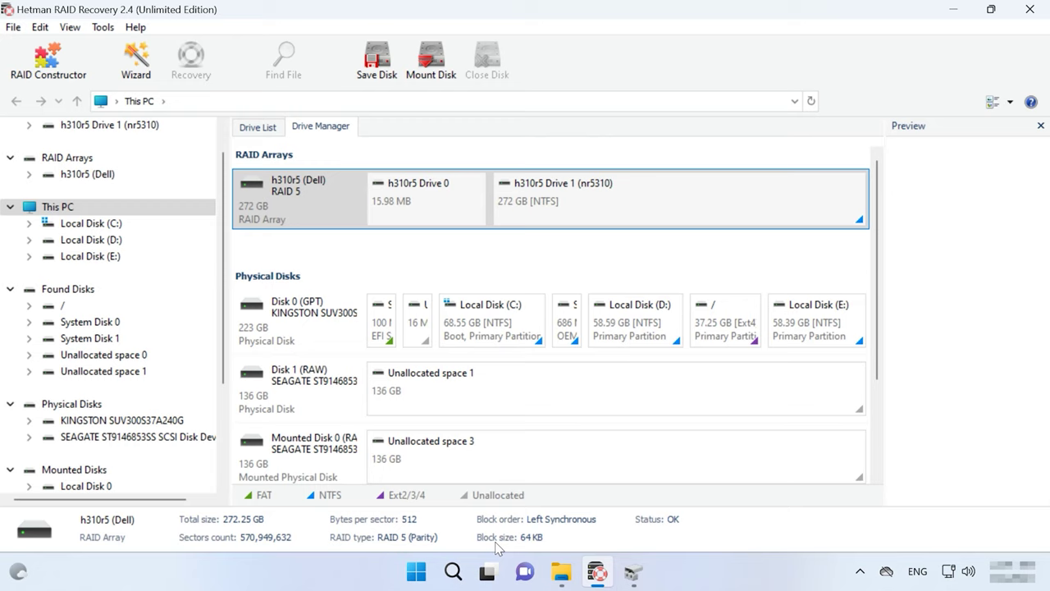
right_click(665, 197)
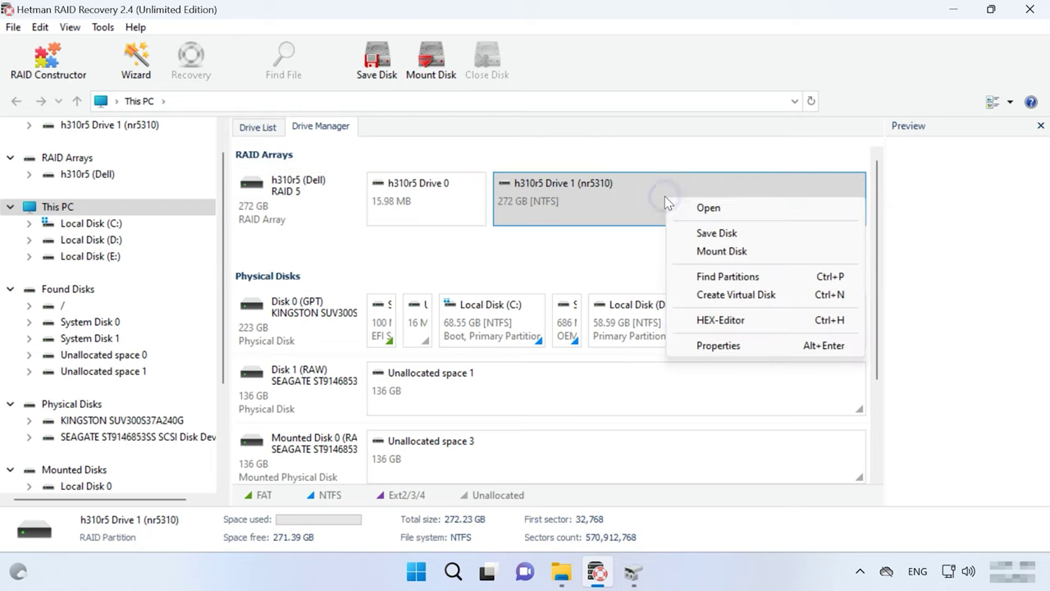
click(711, 208)
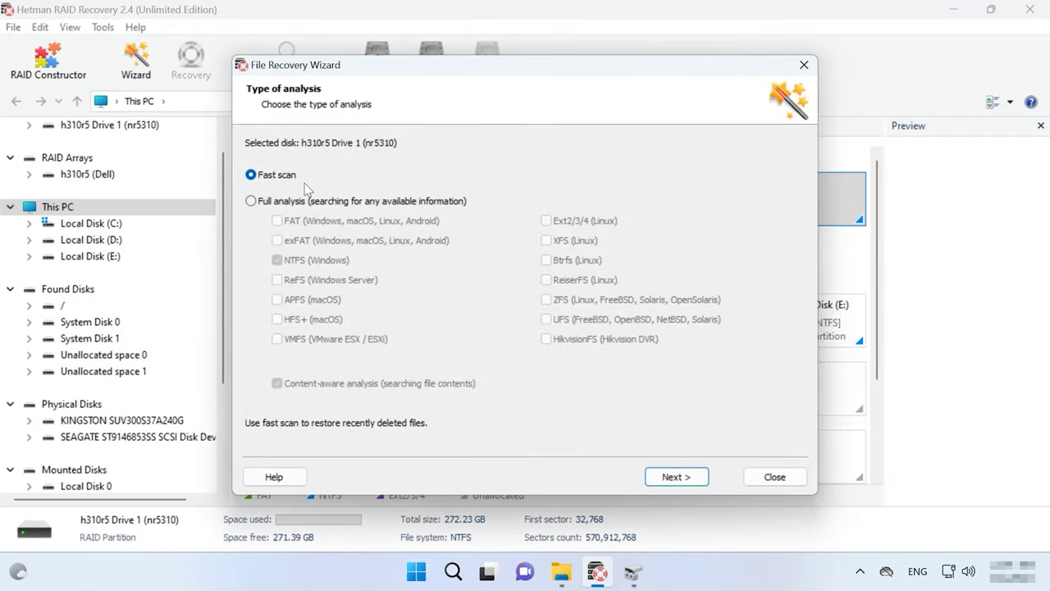
click(268, 203)
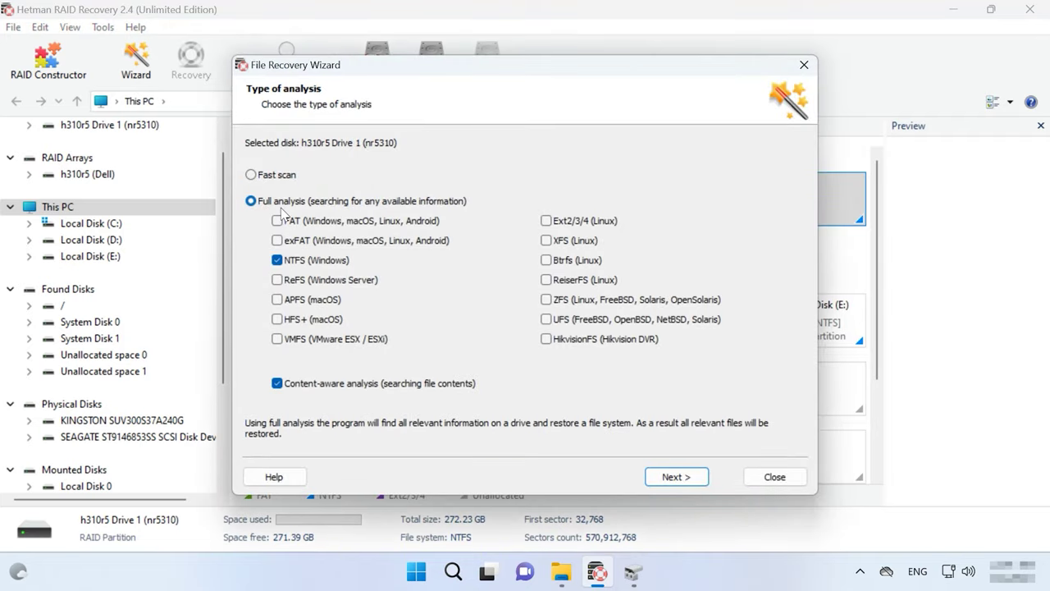
click(268, 177)
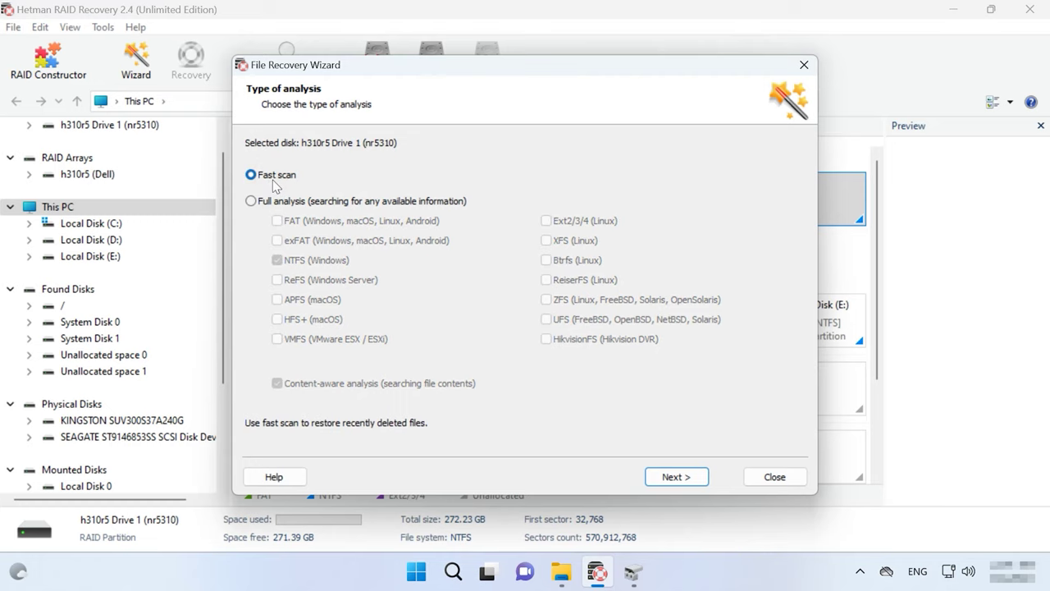
click(676, 478)
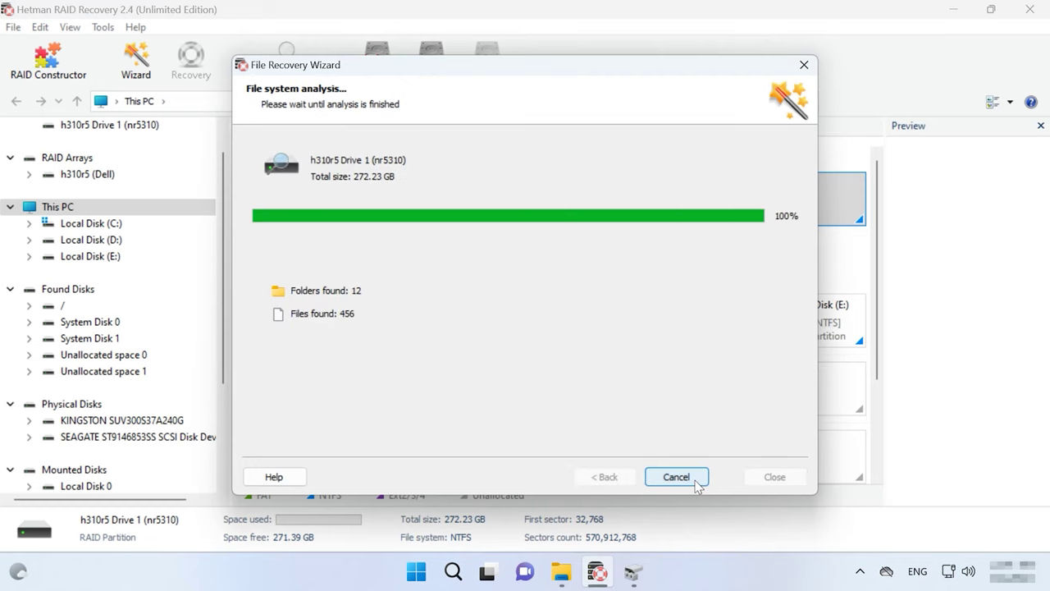
click(677, 477)
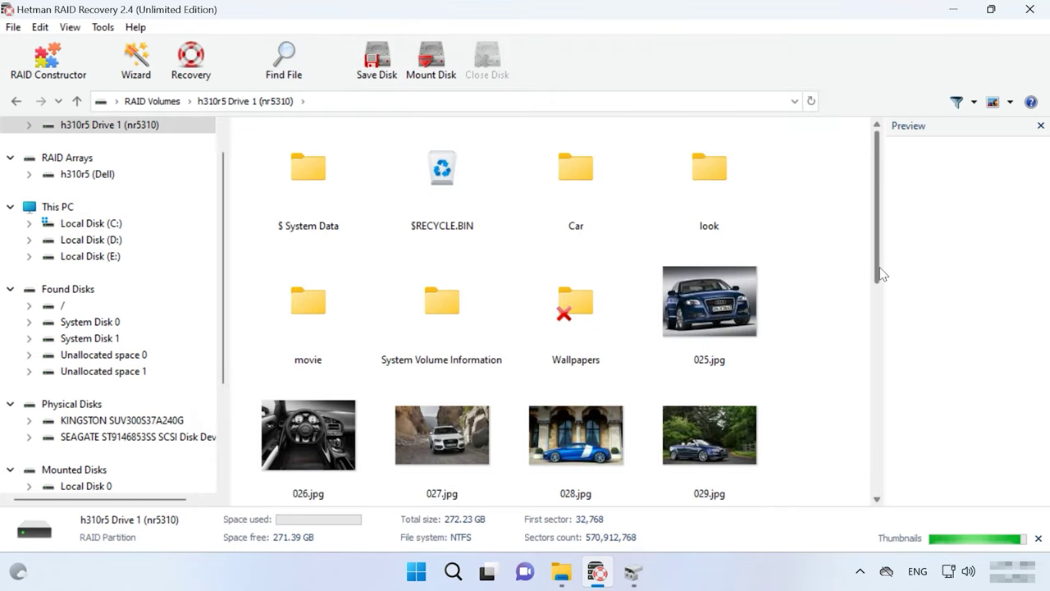
Browse the files found on h310r5 Drive 1 and preview the deleted photo of the yellow car's rear wheel.
scroll(881, 291, down, 1)
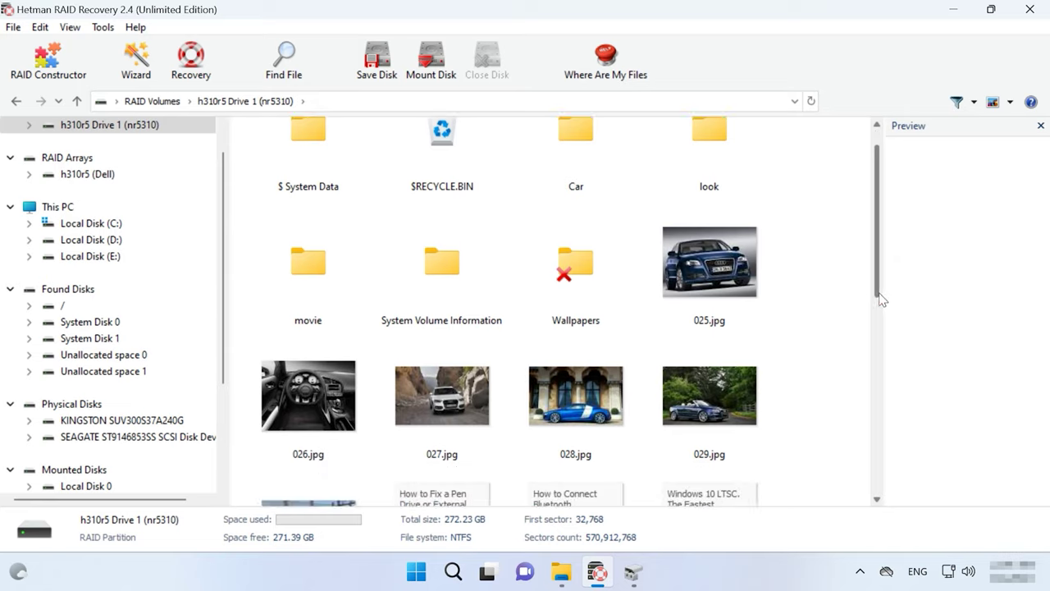
drag(881, 300, 889, 277)
click(714, 235)
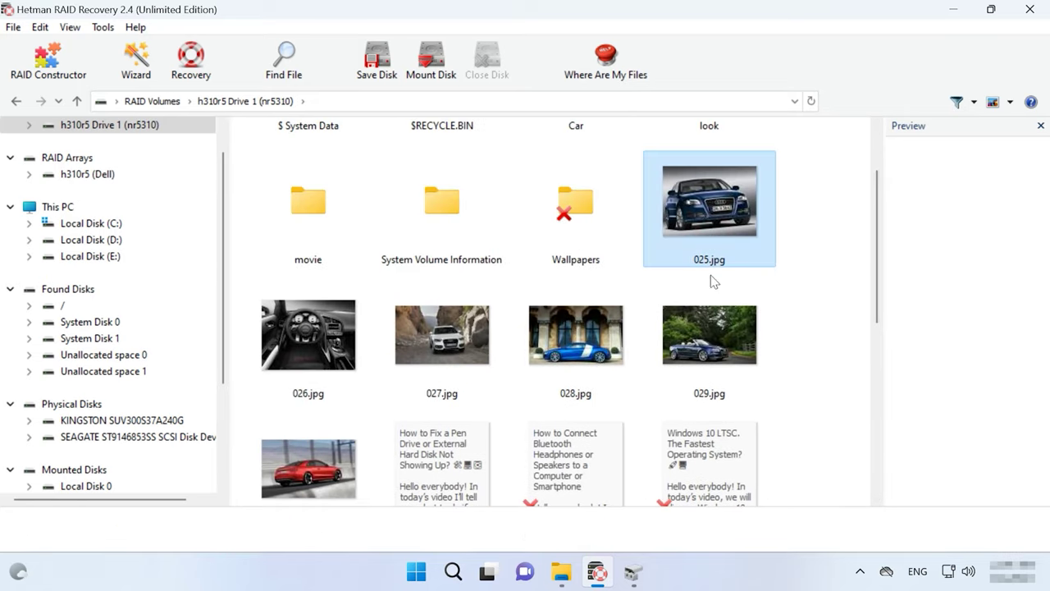
click(336, 461)
scroll(410, 452, down, 5)
click(549, 361)
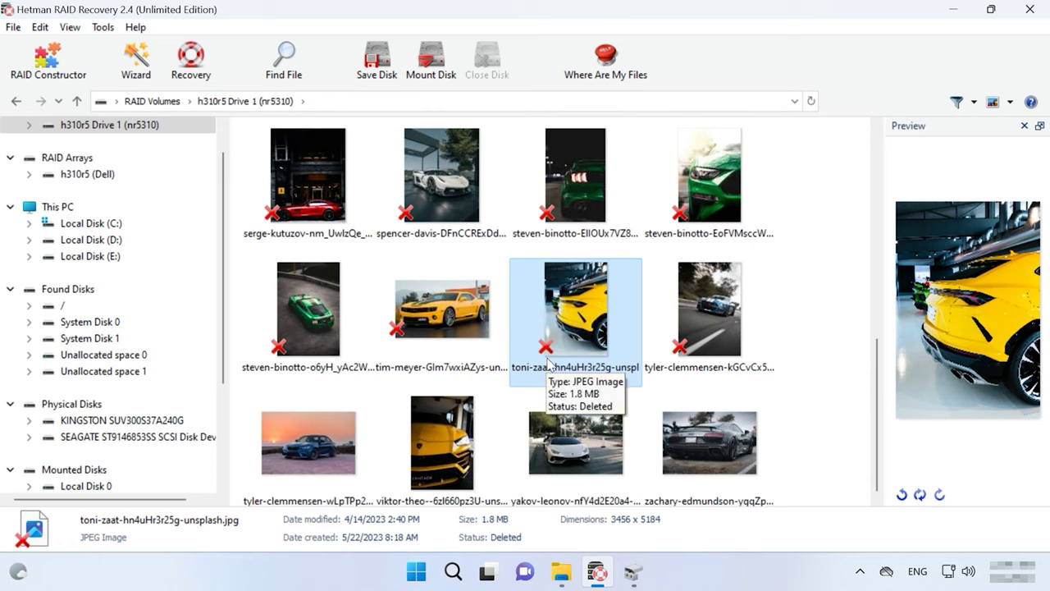
Recover the two adjacent rows of eight deleted car photos to the hard disk folder C:\2\.
click(839, 154)
drag(724, 258, 277, 354)
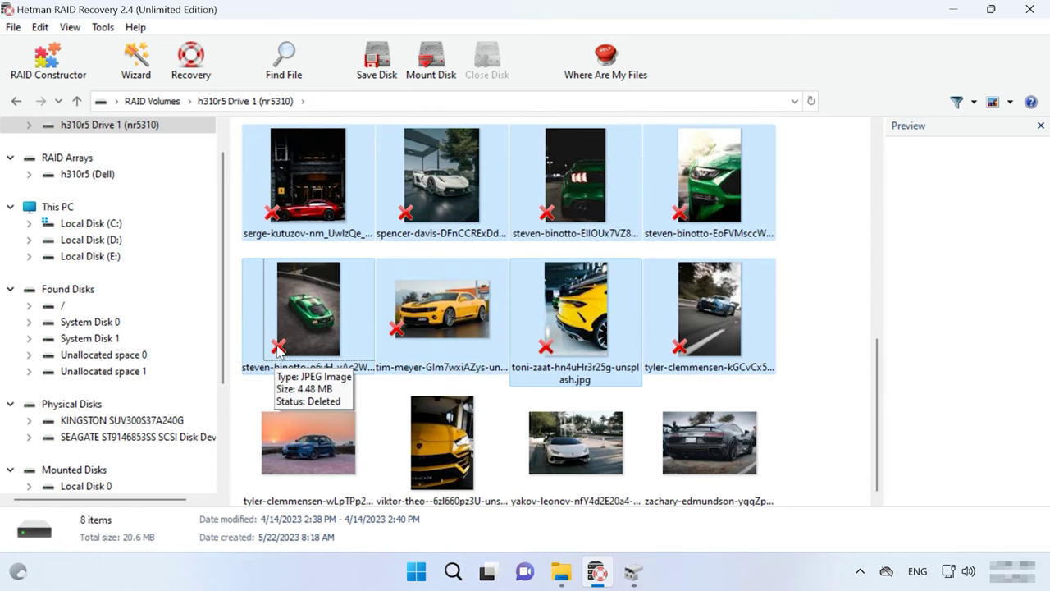
click(189, 64)
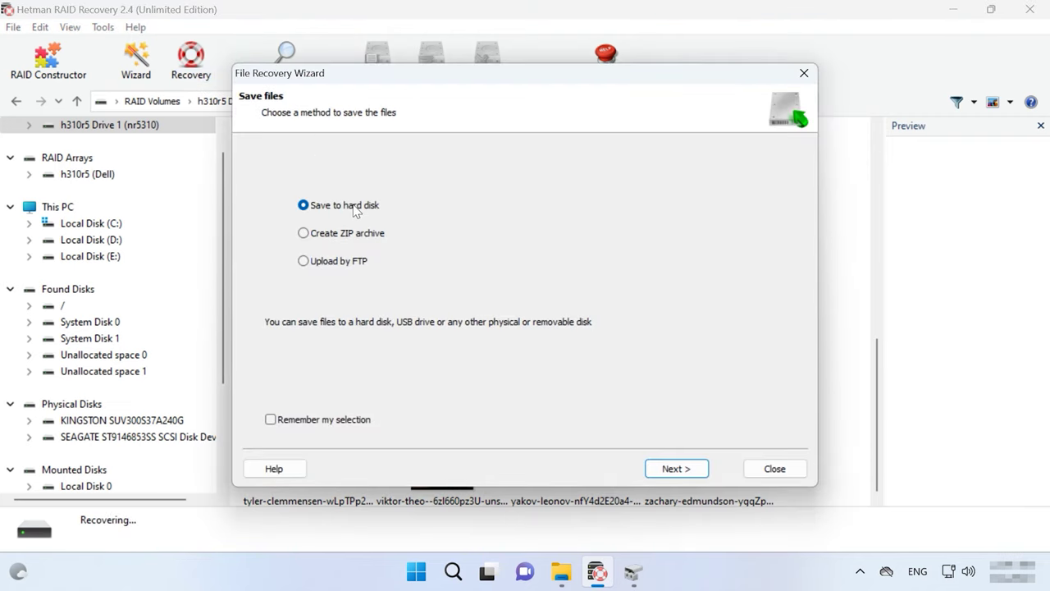
click(689, 469)
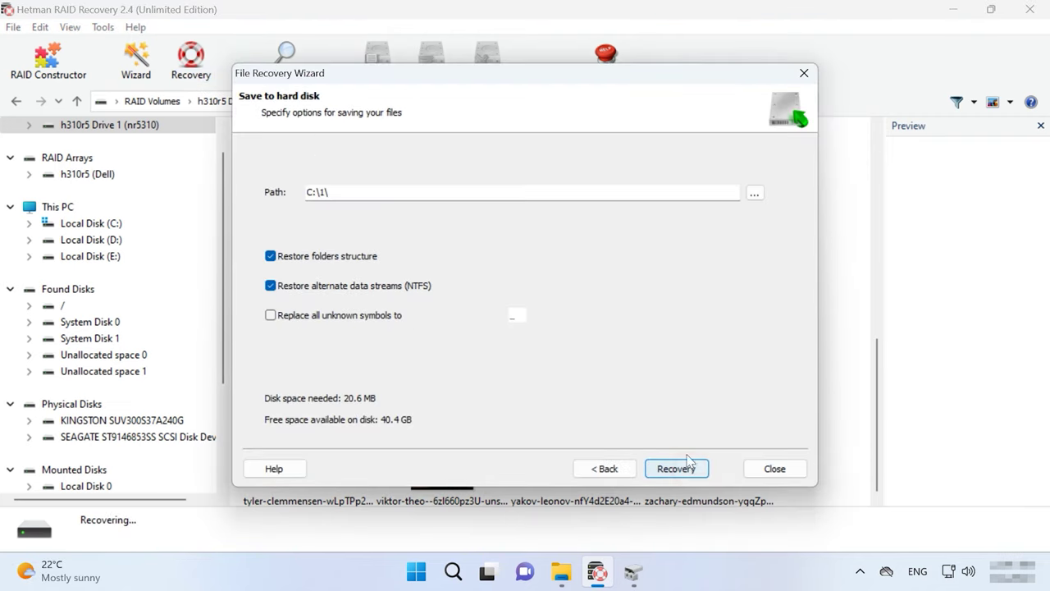
double_click(321, 194)
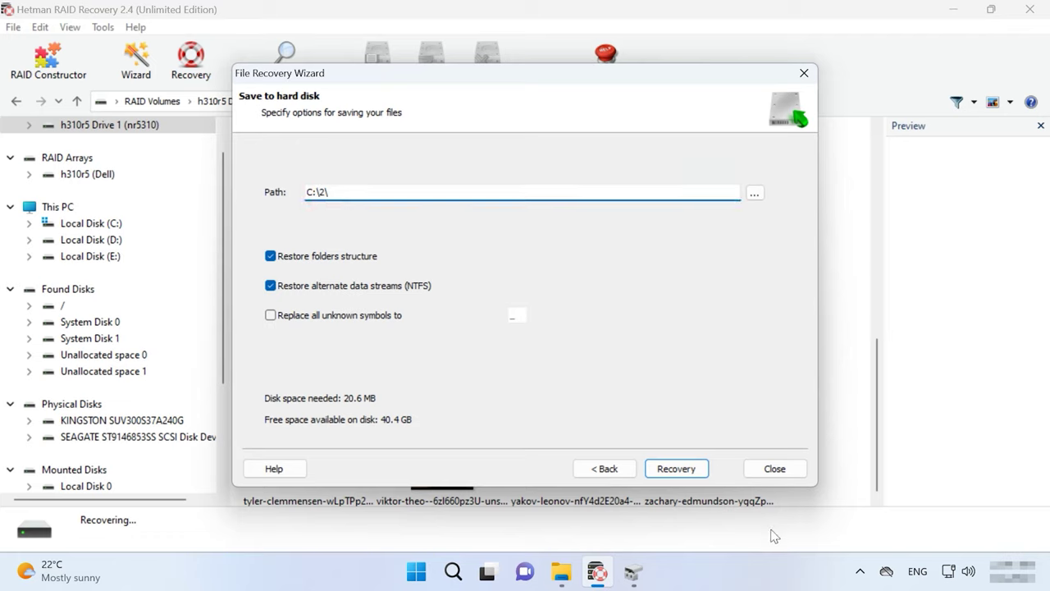
click(689, 473)
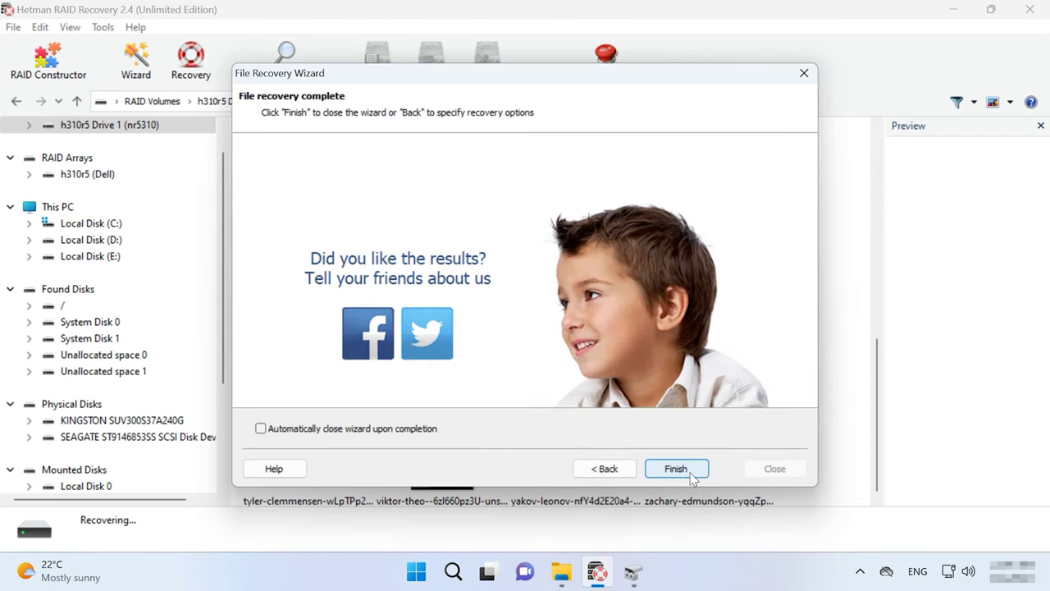
click(690, 474)
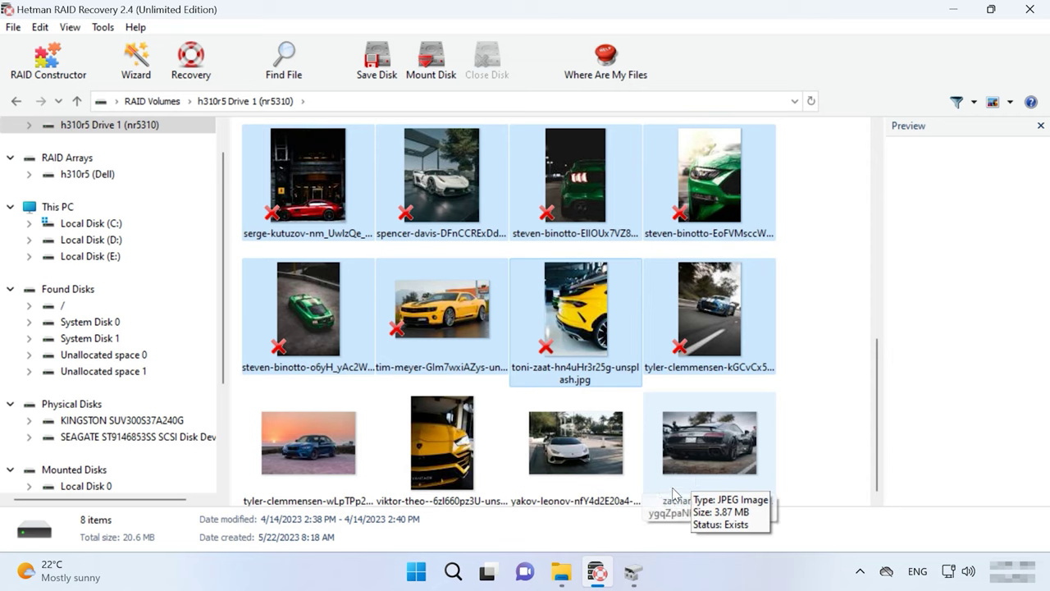
Switch to File Explorer and open the C:\2 folder to check the recovered car photos.
click(564, 577)
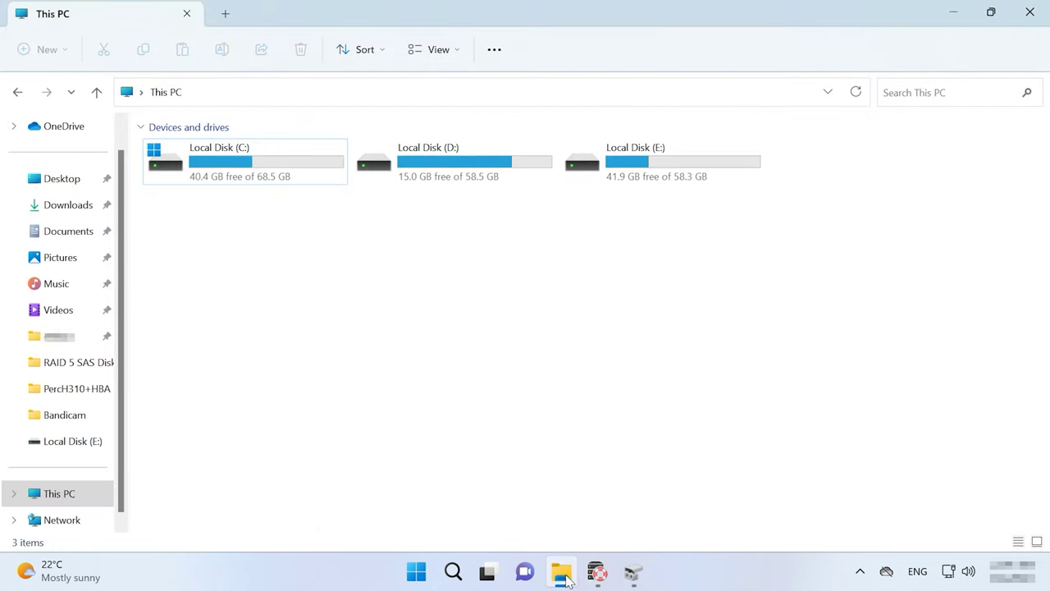
double_click(282, 188)
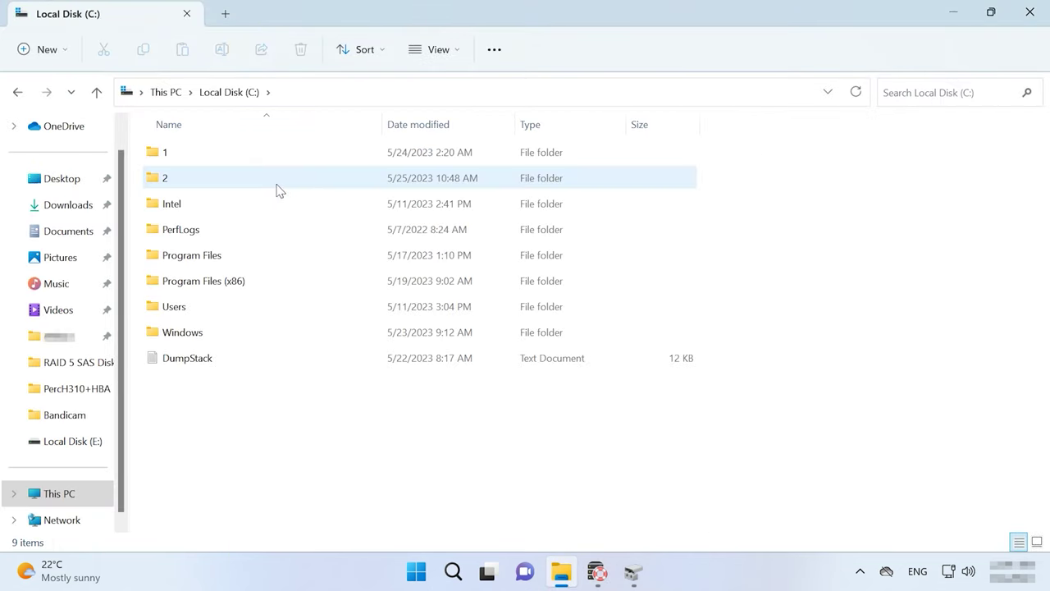
double_click(221, 180)
click(696, 290)
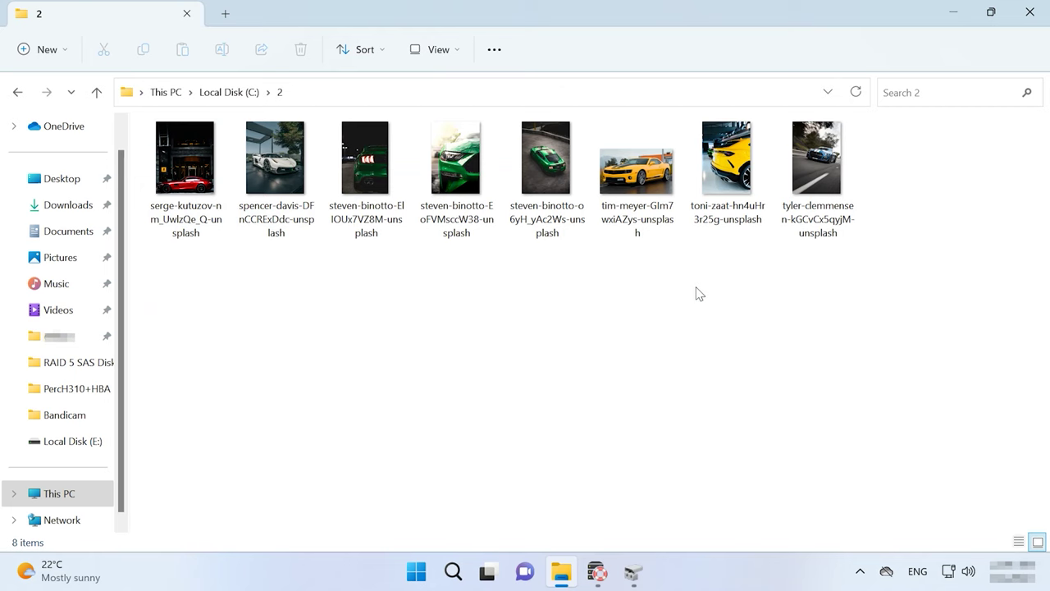
Return to Hetman RAID Recovery and reanalyse h310r5 Drive 1 (nr5310) using Full analysis for NTFS with Content-aware analysis off.
click(598, 572)
click(71, 207)
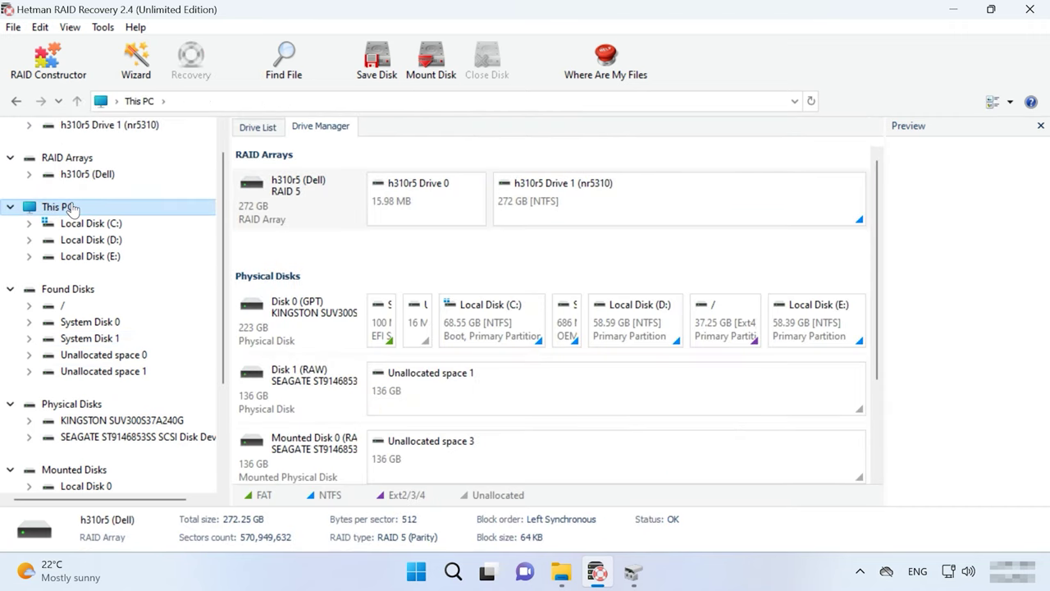
right_click(642, 201)
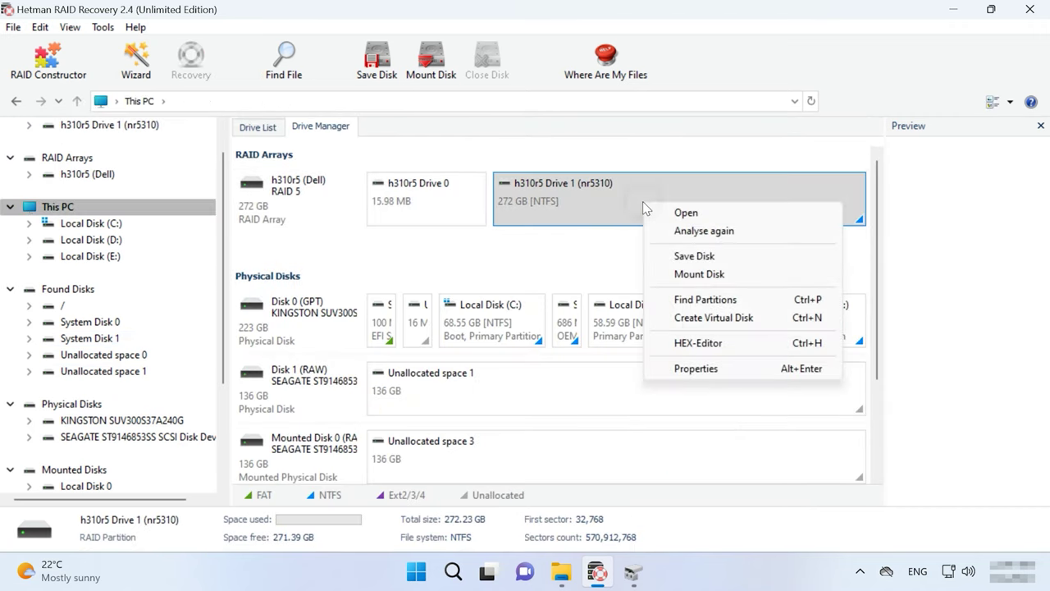
click(722, 232)
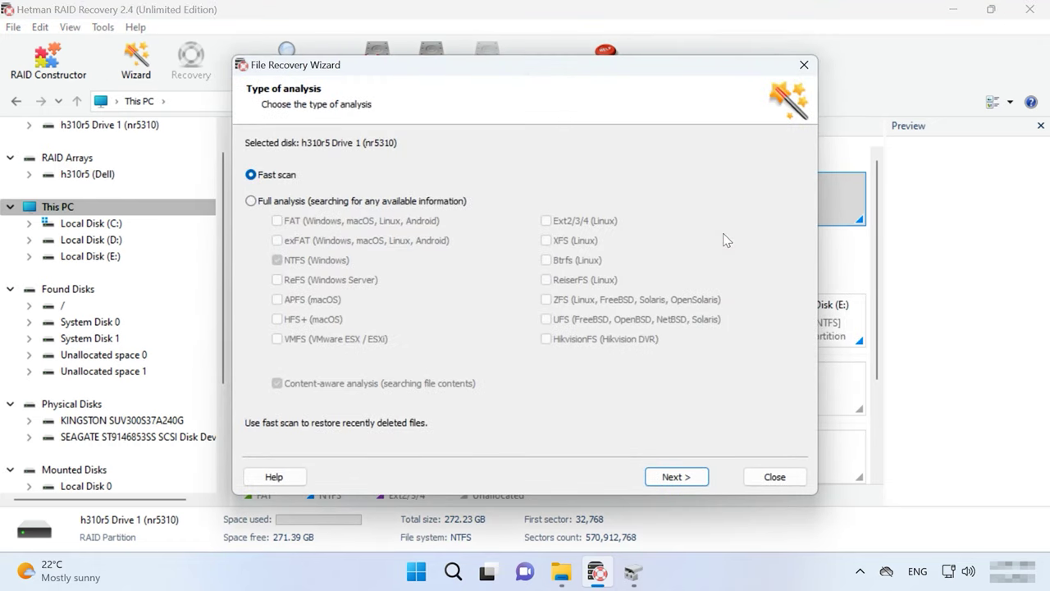
click(268, 202)
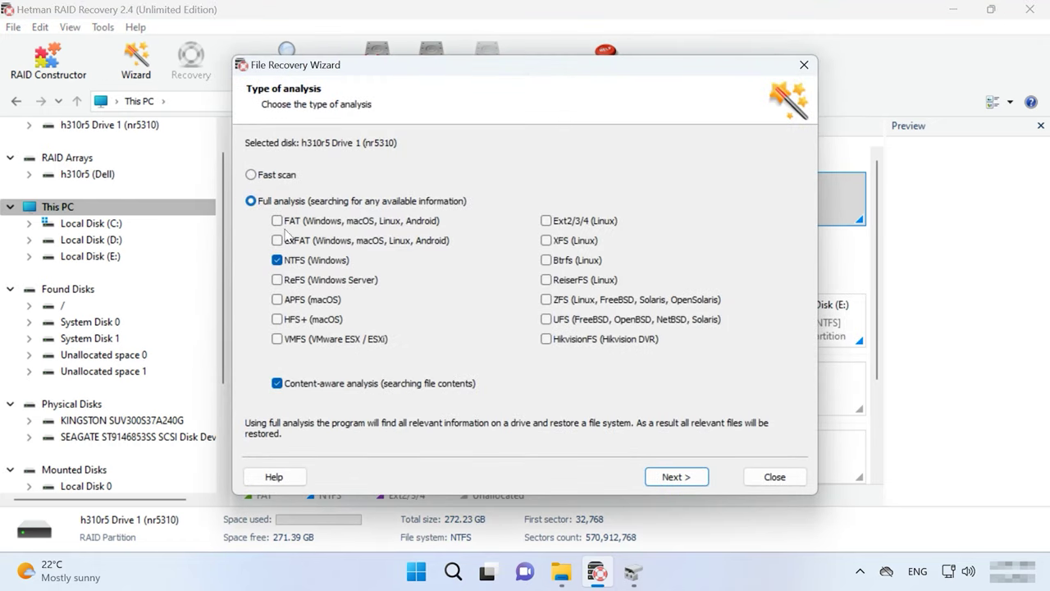
click(278, 384)
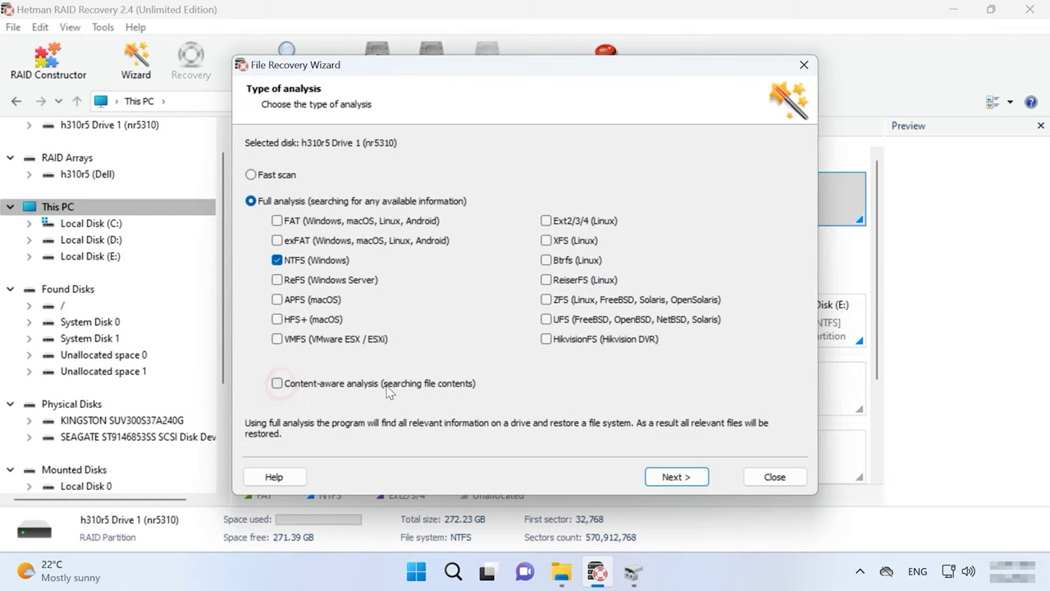
click(675, 477)
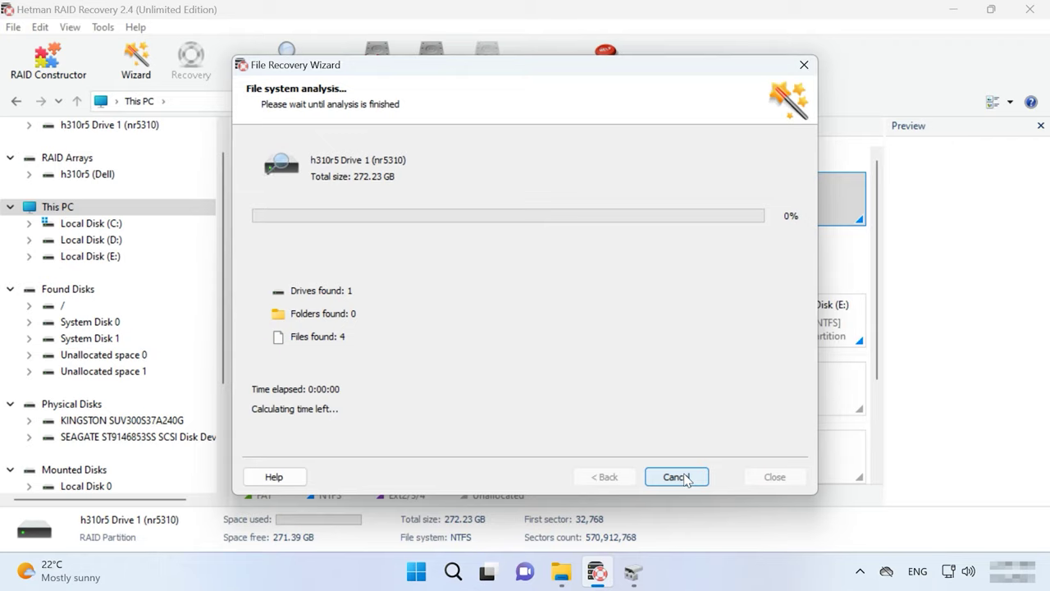
click(677, 477)
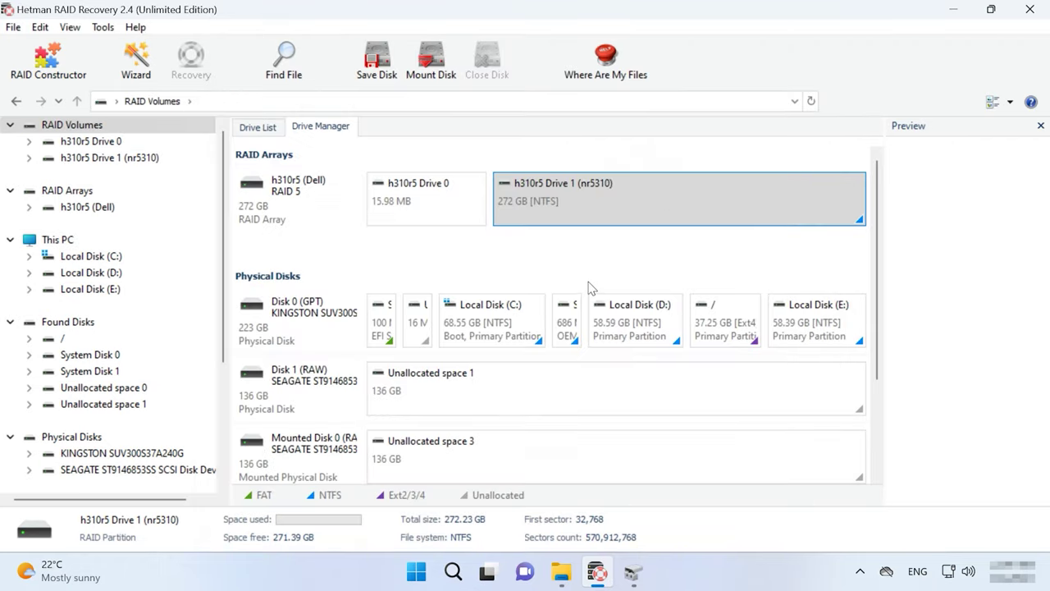
Analyse h310r5 Drive 1 (nr5310) again using Full analysis for NTFS with Content-aware analysis enabled.
right_click(689, 197)
click(776, 228)
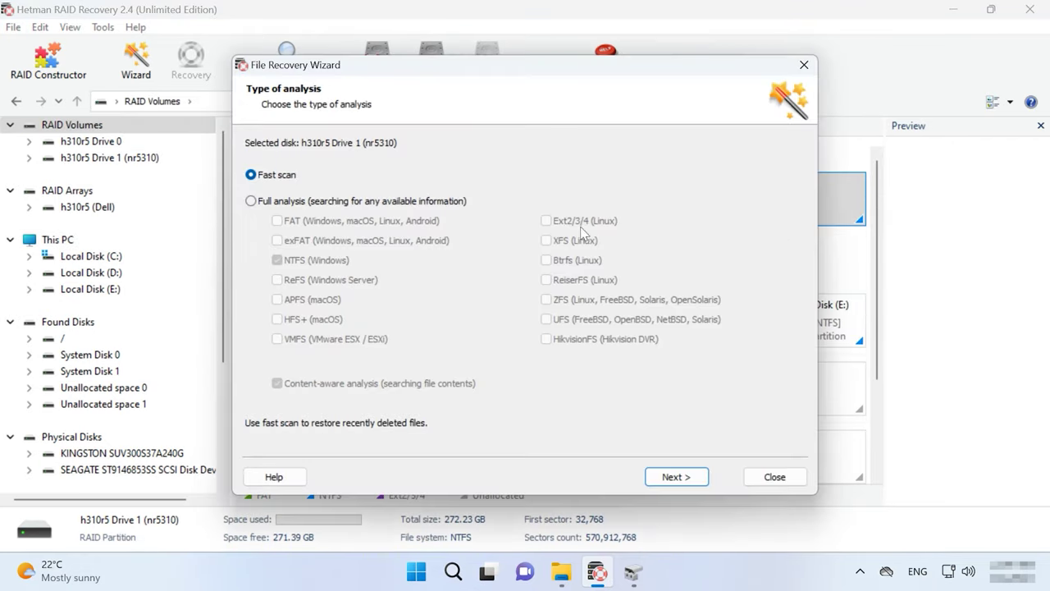
click(288, 204)
click(297, 383)
click(279, 384)
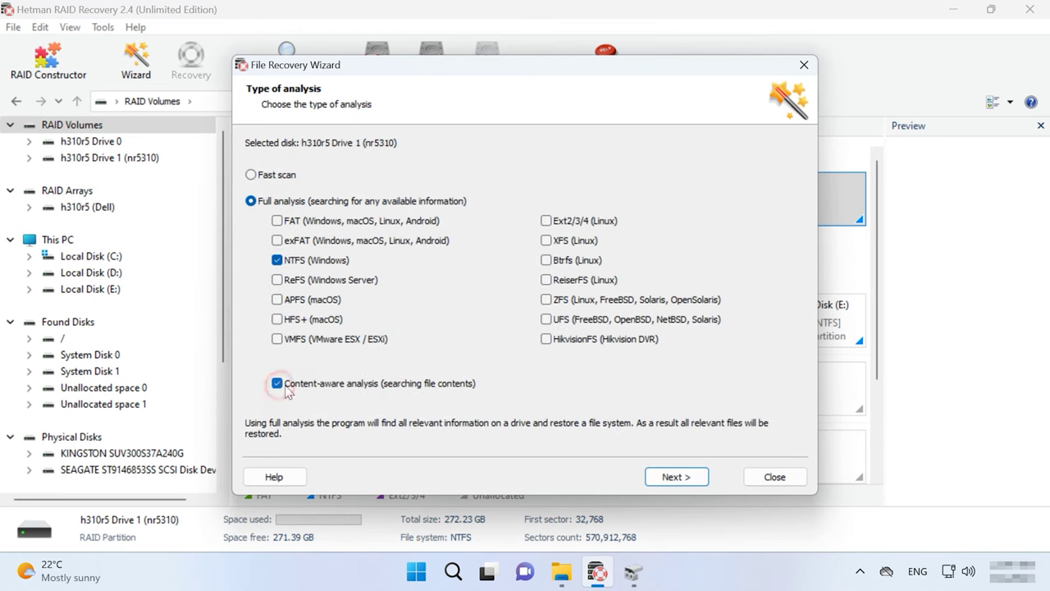
click(678, 476)
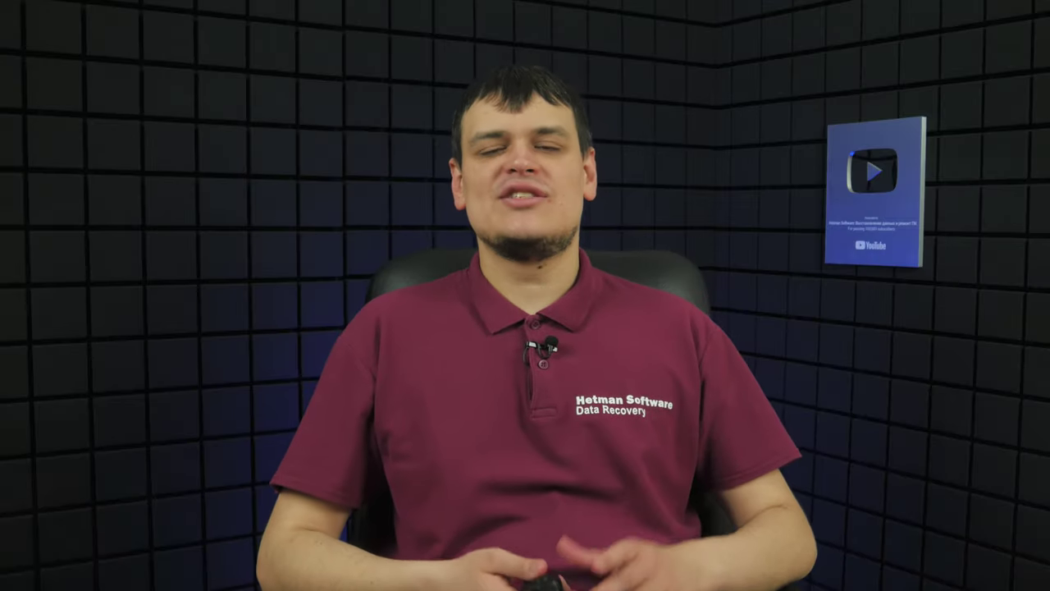